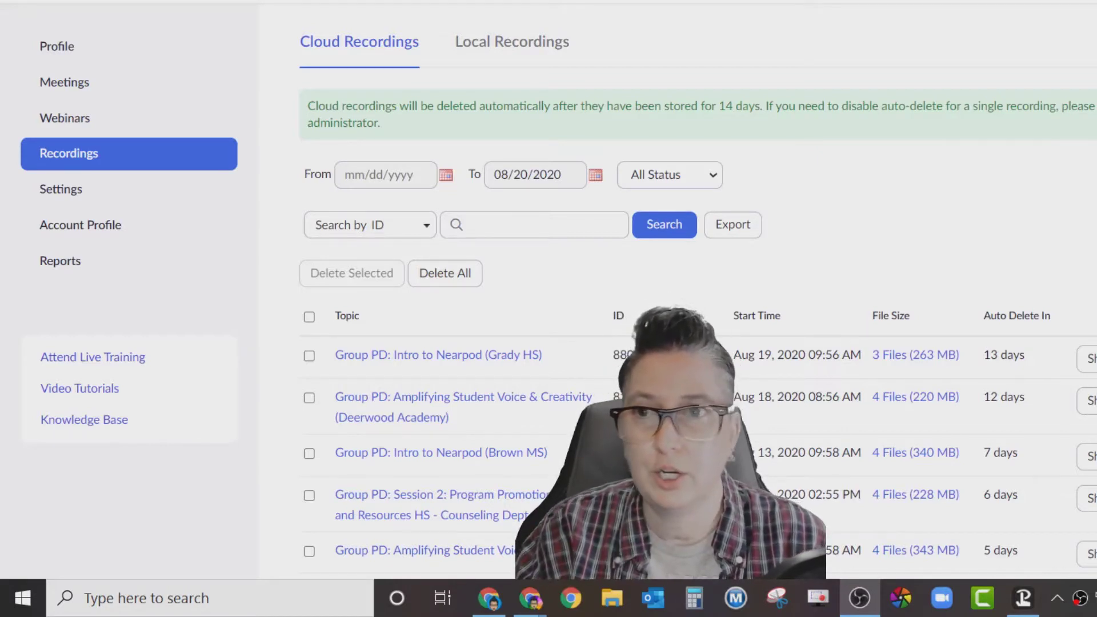
Download all files of the Aug 18 Amplifying Student Voice & Creativity recording from Zoom Cloud Recordings
{"action": "left_click", "coordinate": [120, 156]}
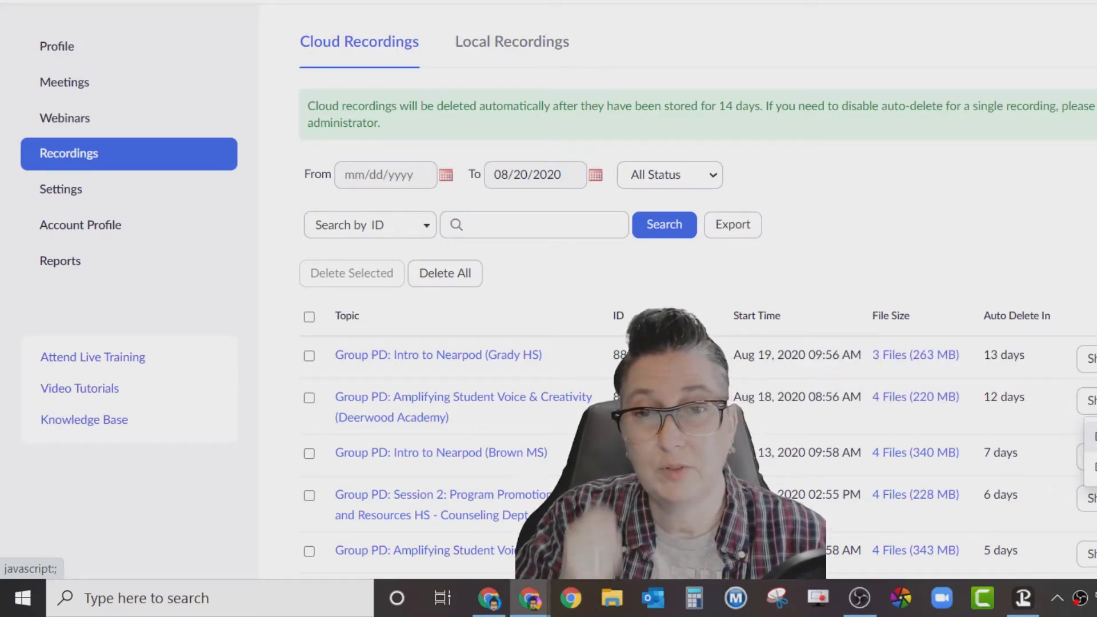
{"action": "left_click", "coordinate": [1092, 437]}
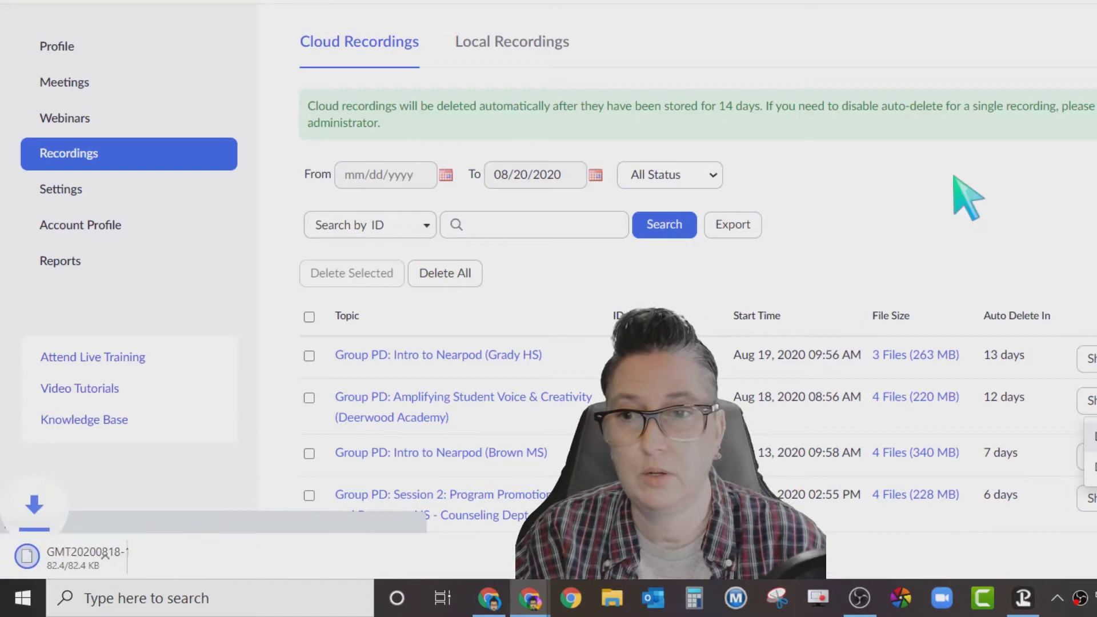
In Google Drive, open 2020-2021 Resources > Zoom Recordings and sort its folders by name, descending
{"action": "key", "text": "ctrl+Tab"}
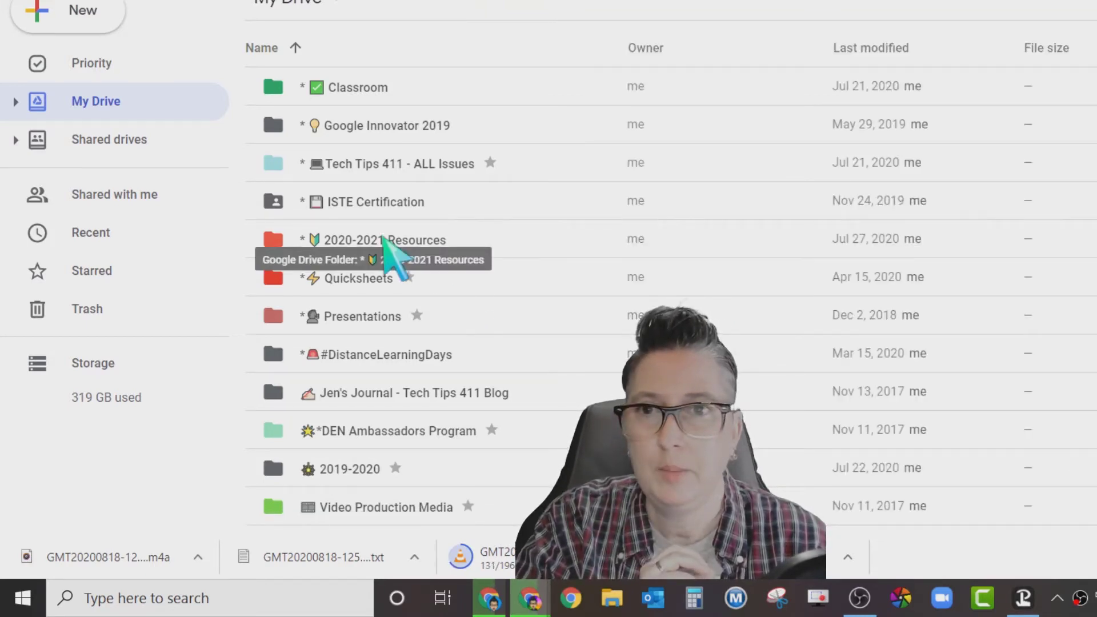
{"action": "double_click", "coordinate": [384, 239]}
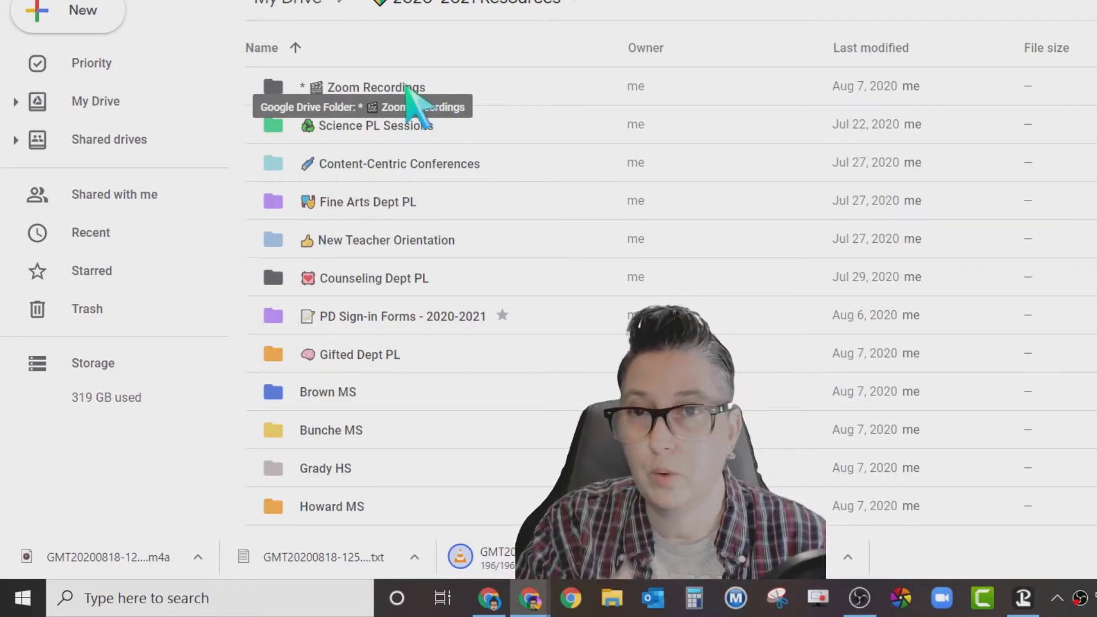
{"action": "left_click", "coordinate": [406, 87]}
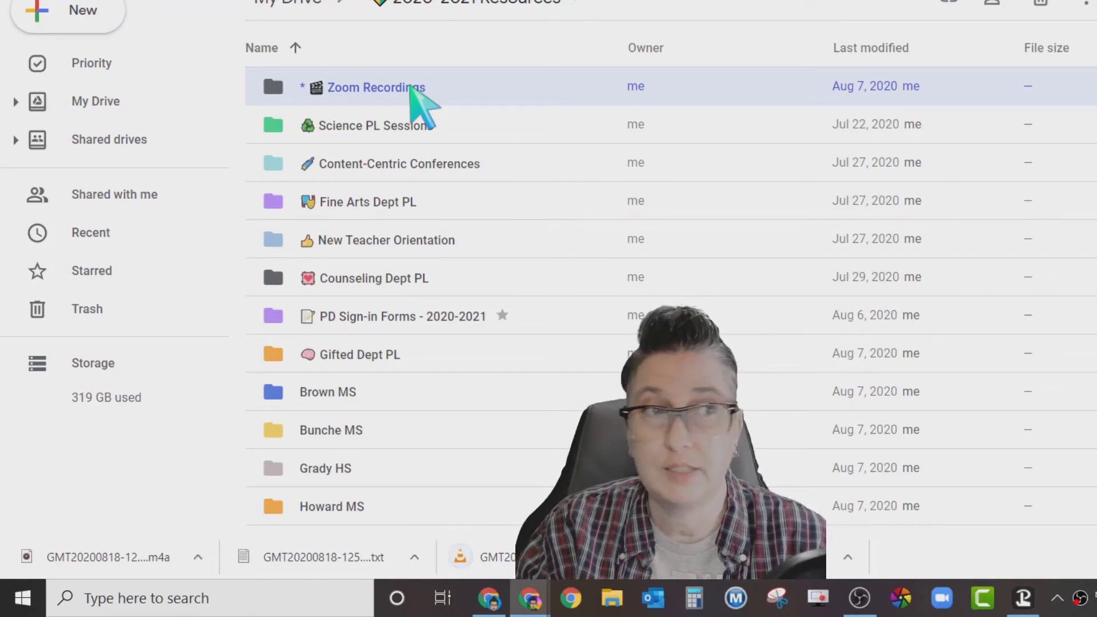
{"action": "double_click", "coordinate": [396, 92]}
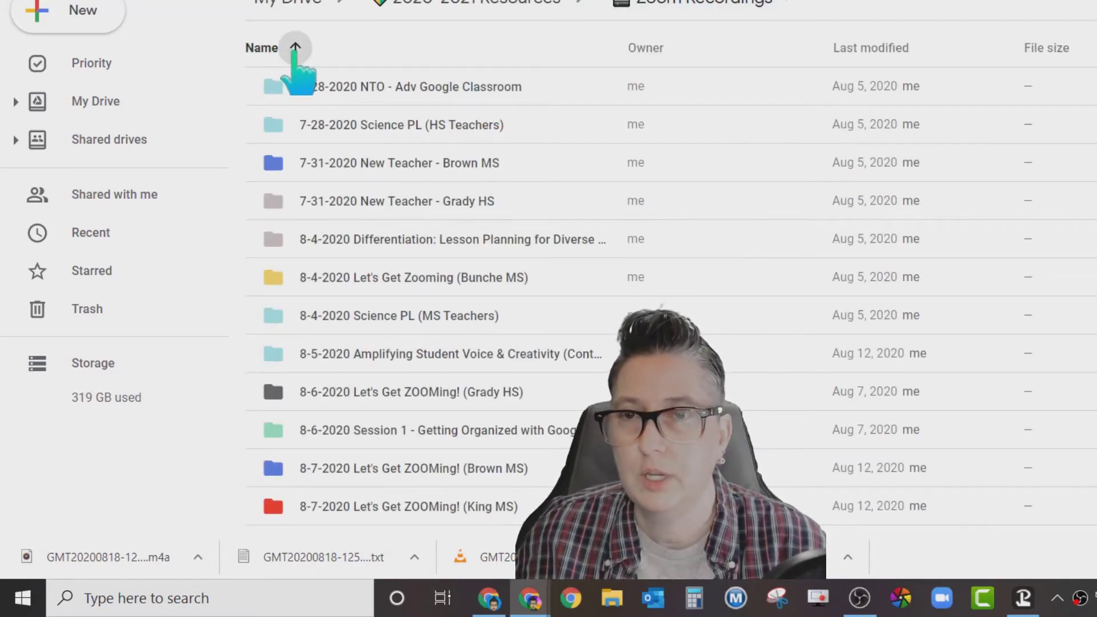
{"action": "left_click", "coordinate": [294, 48]}
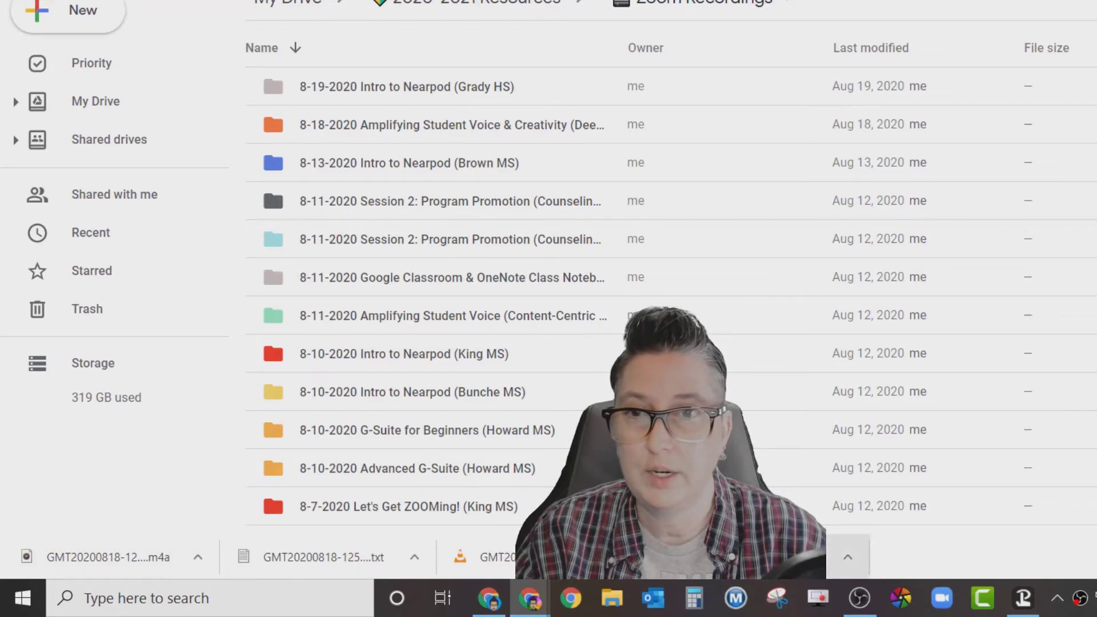
Create a folder named 'DEMO 8-20-2020' in Zoom Recordings and open it
{"action": "left_click", "coordinate": [98, 20]}
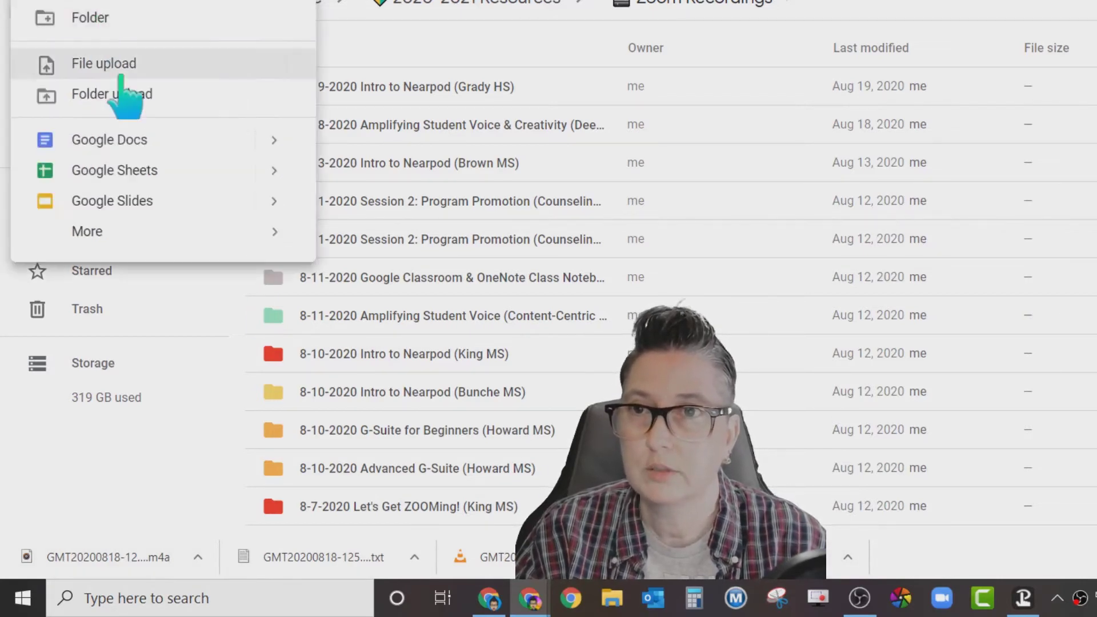
{"action": "left_click", "coordinate": [89, 17]}
{"action": "type", "text": "DEMO "}
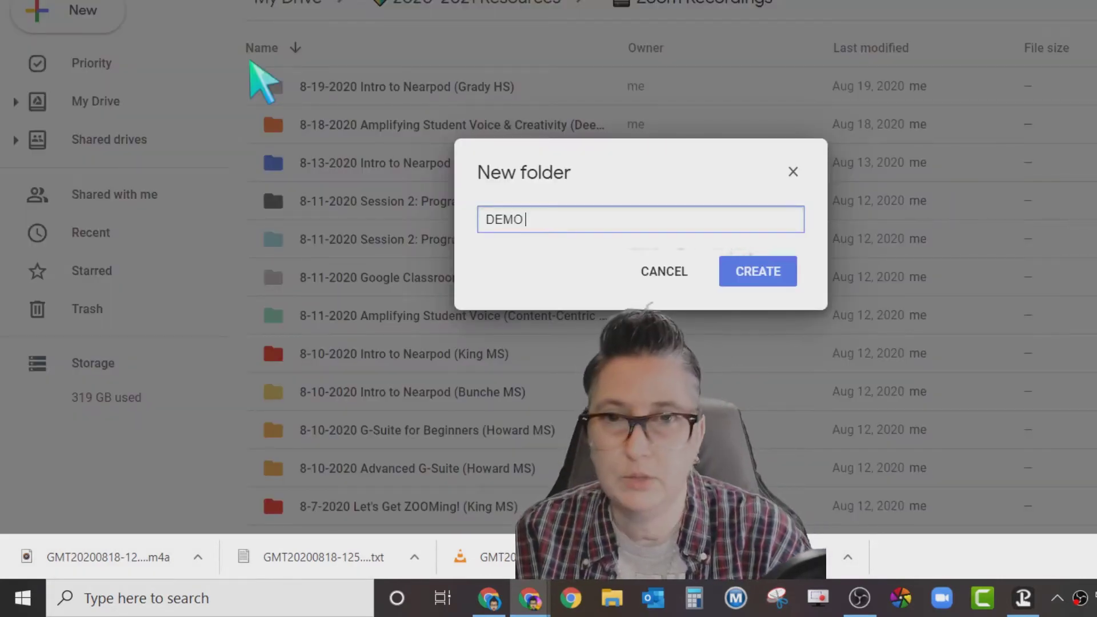
{"action": "type", "text": "8-20-2020"}
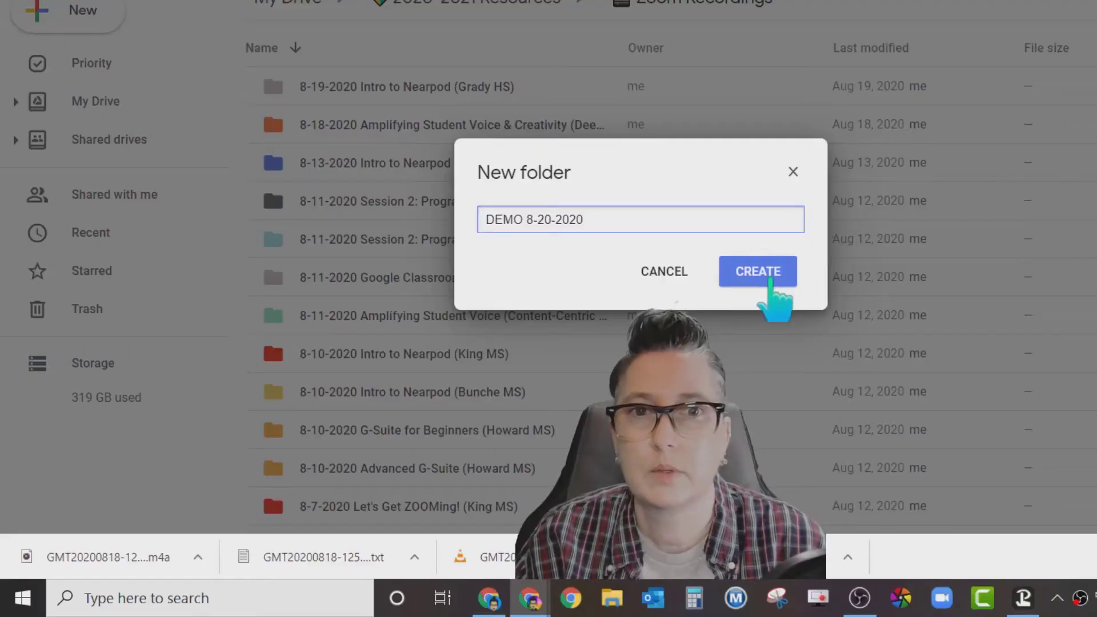
{"action": "left_click", "coordinate": [770, 279]}
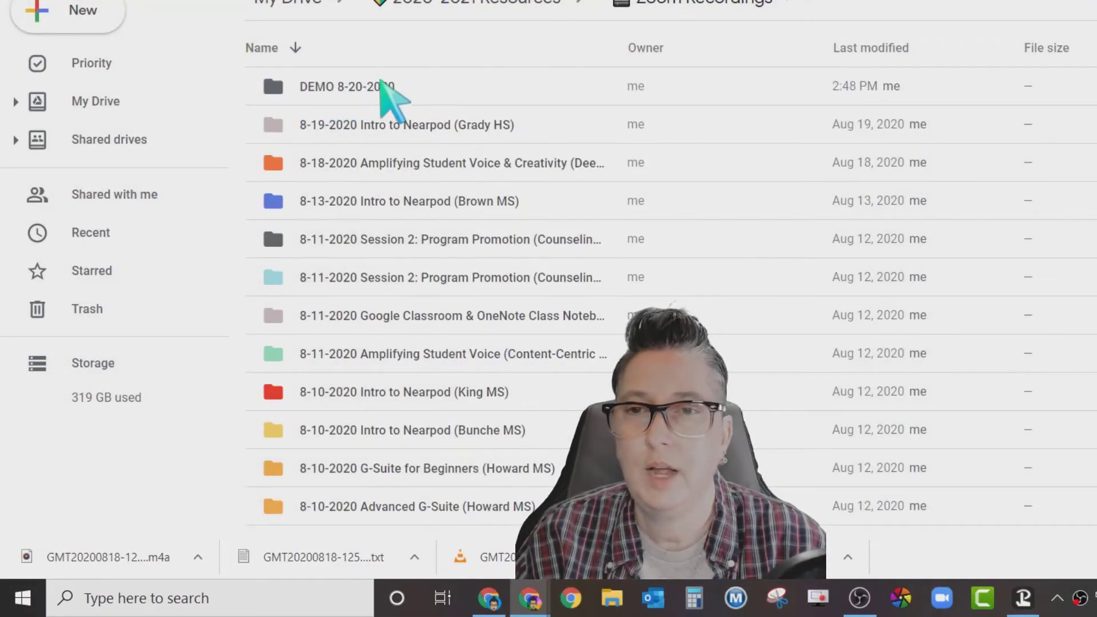
{"action": "double_click", "coordinate": [356, 87]}
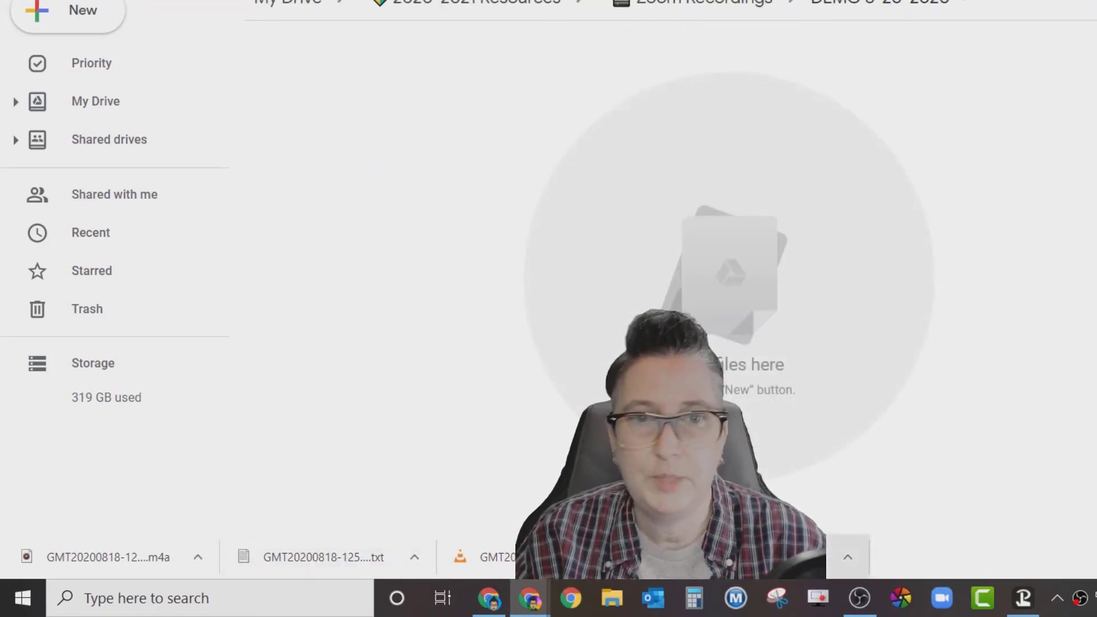
Upload the downloaded transcript, .txt and .m4a recording files into the DEMO 8-20-2020 folder
{"action": "left_click_drag", "start_coordinate": [486, 558], "coordinate": [714, 274]}
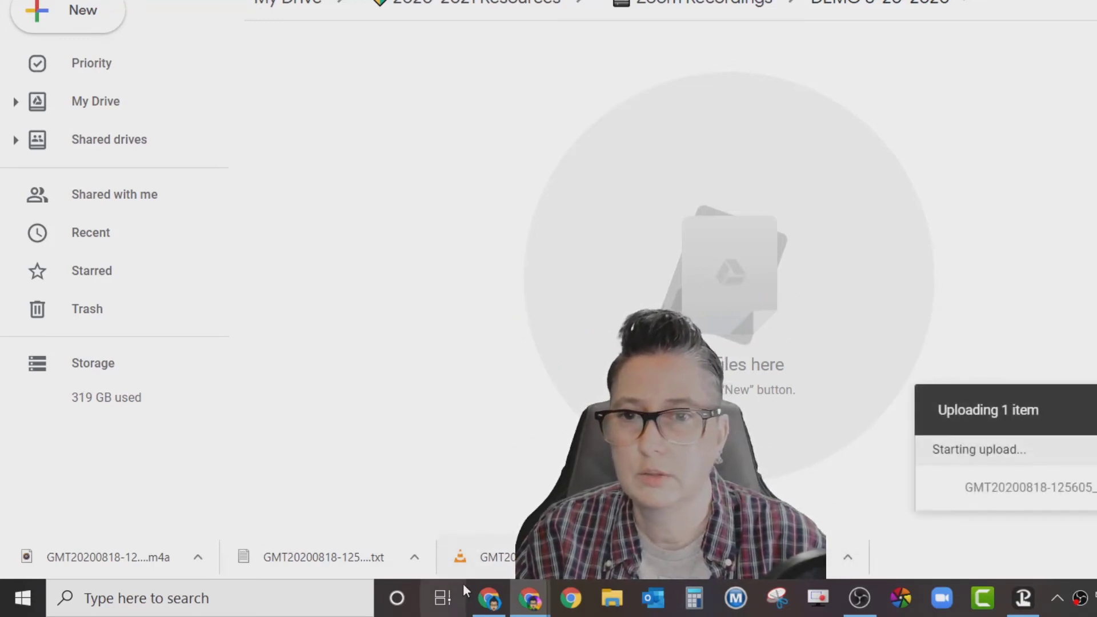
{"action": "left_click_drag", "start_coordinate": [331, 561], "coordinate": [640, 434]}
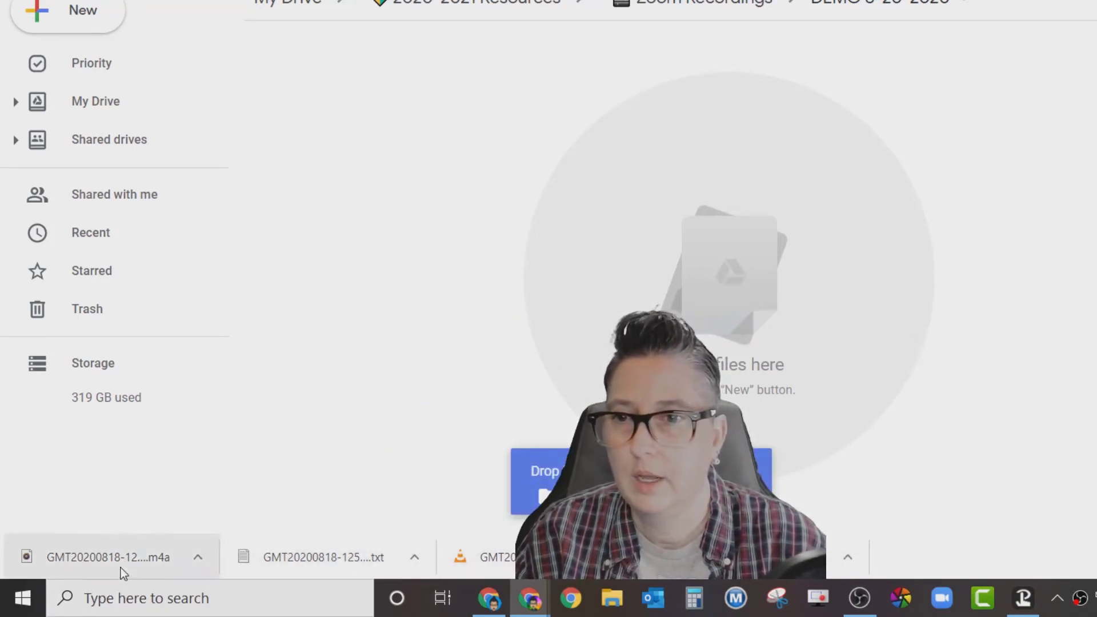
{"action": "left_click_drag", "start_coordinate": [123, 566], "coordinate": [392, 313]}
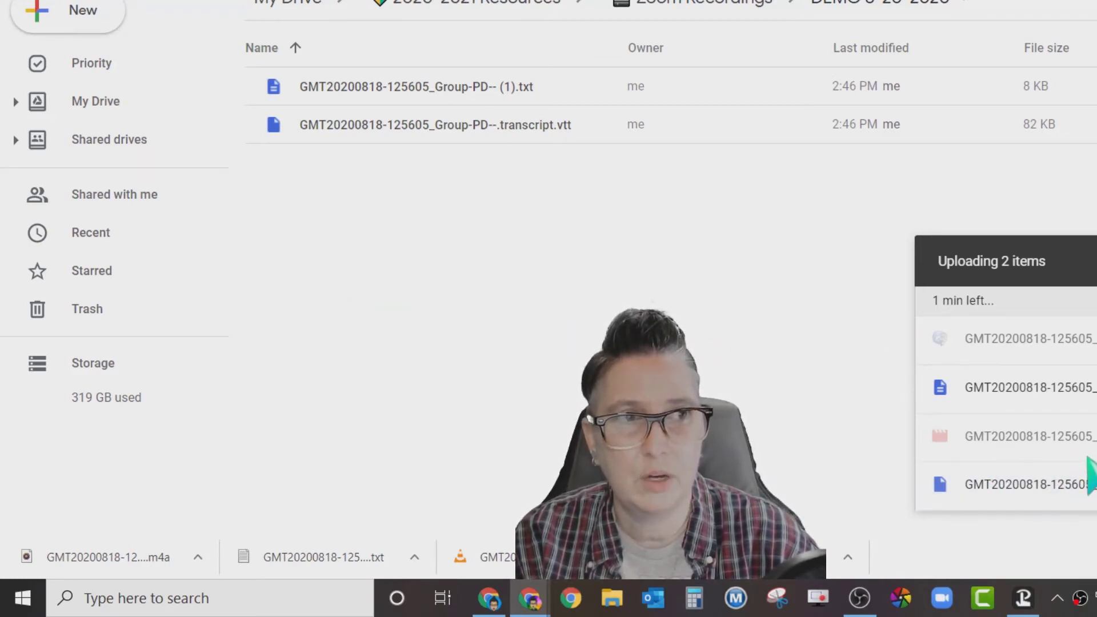
Create a new material on the class's Classwork page titled 'Lesson recording 8-20'
{"action": "key", "text": "ctrl+t"}
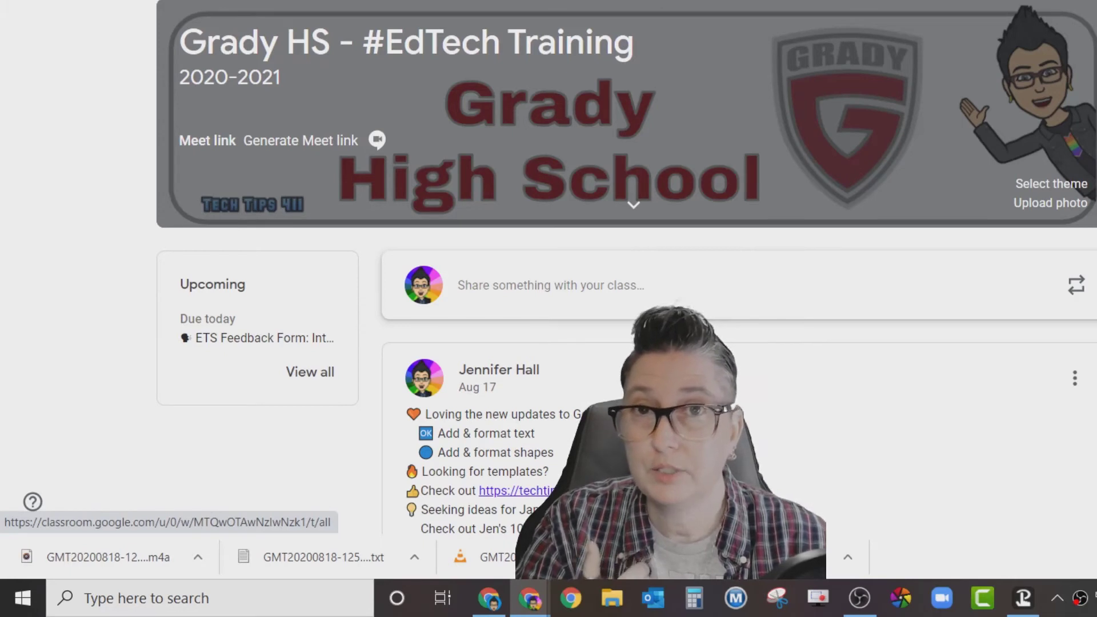
{"action": "left_click", "coordinate": [549, 1]}
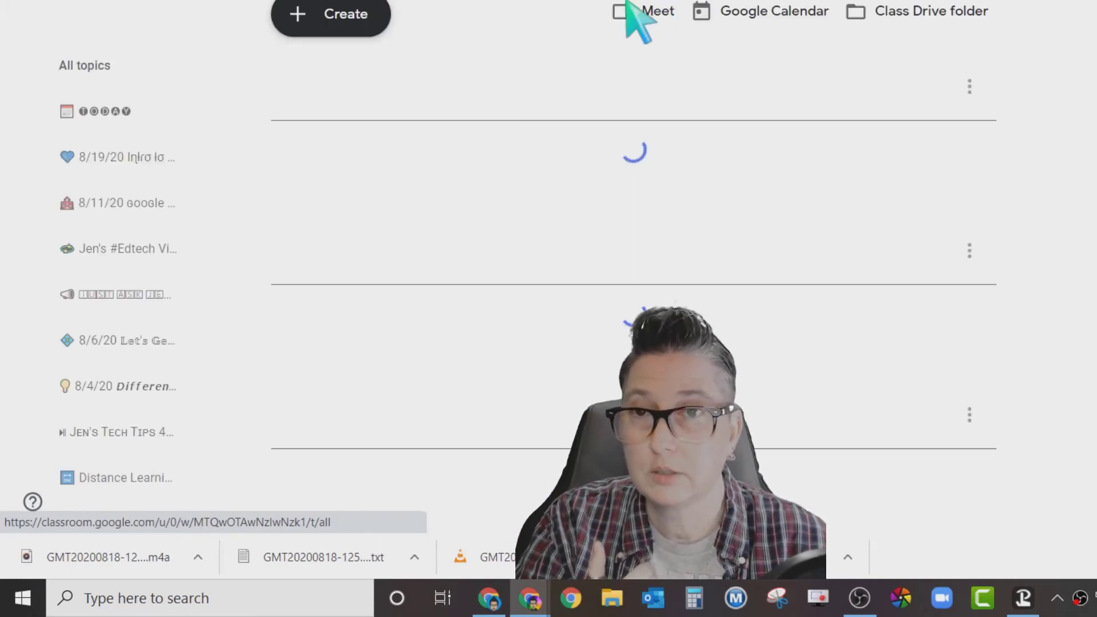
{"action": "left_click", "coordinate": [352, 23]}
{"action": "left_click", "coordinate": [383, 213]}
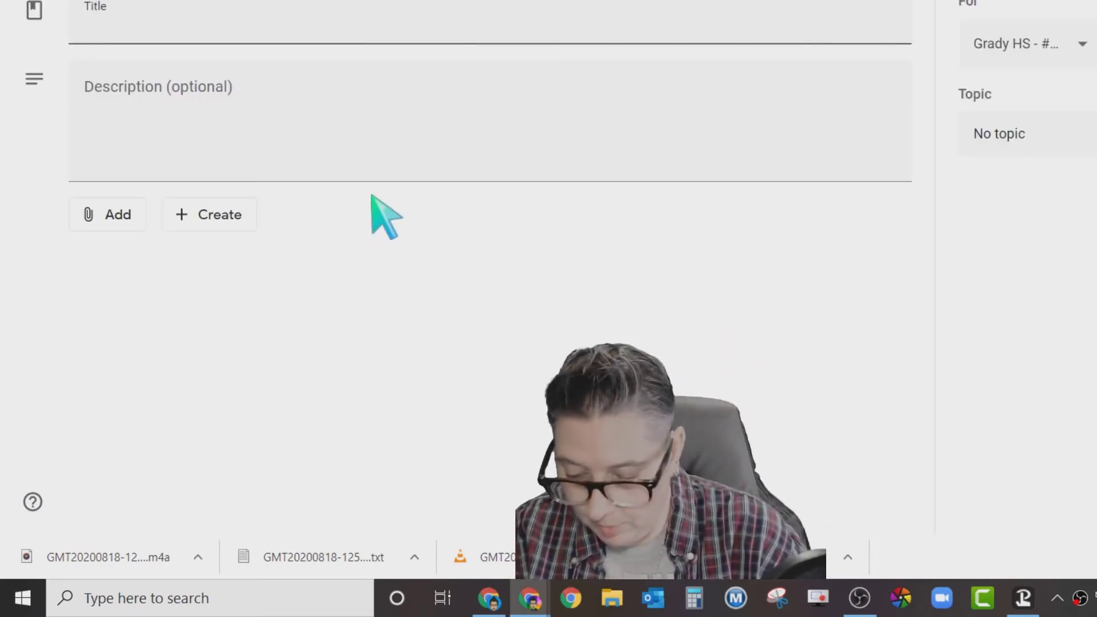
{"action": "type", "text": "Lesson recording"}
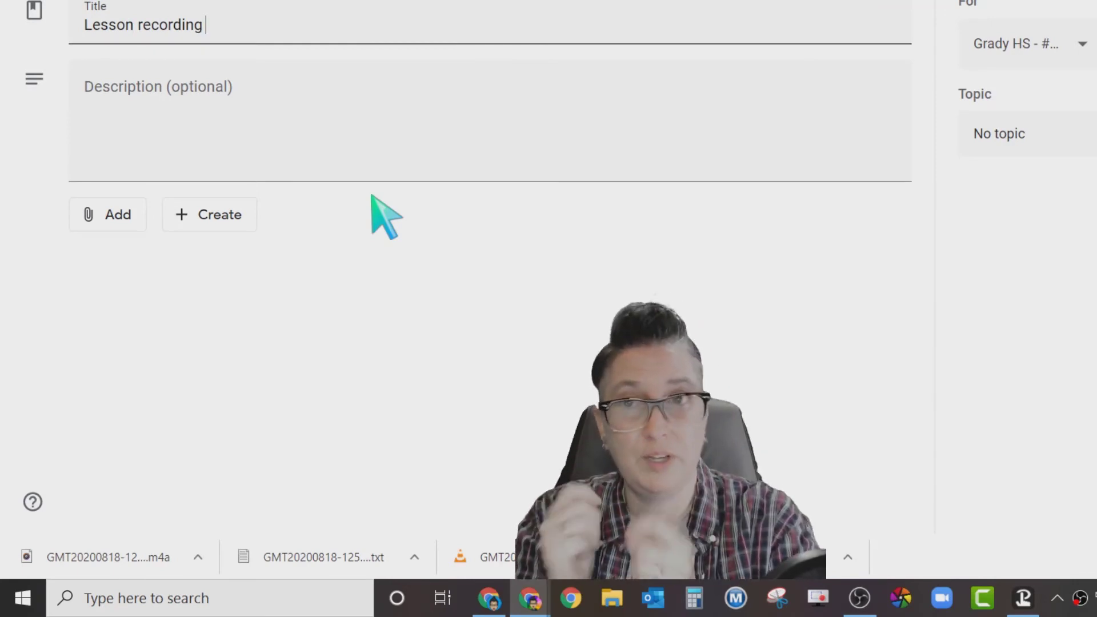
{"action": "type", "text": " 8-20"}
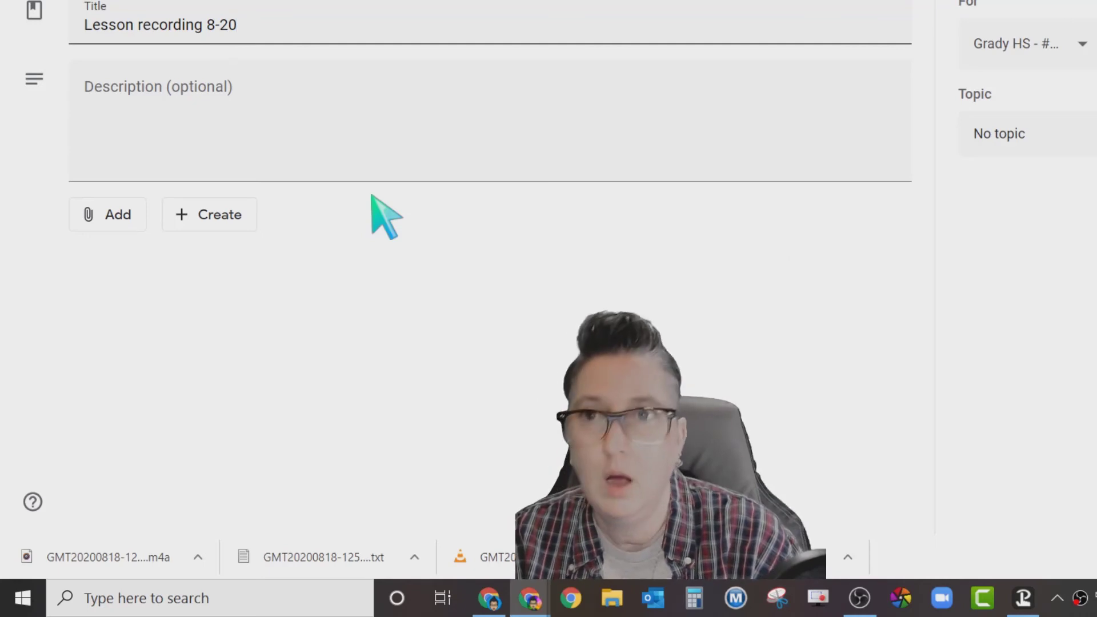
{"action": "left_click", "coordinate": [111, 217]}
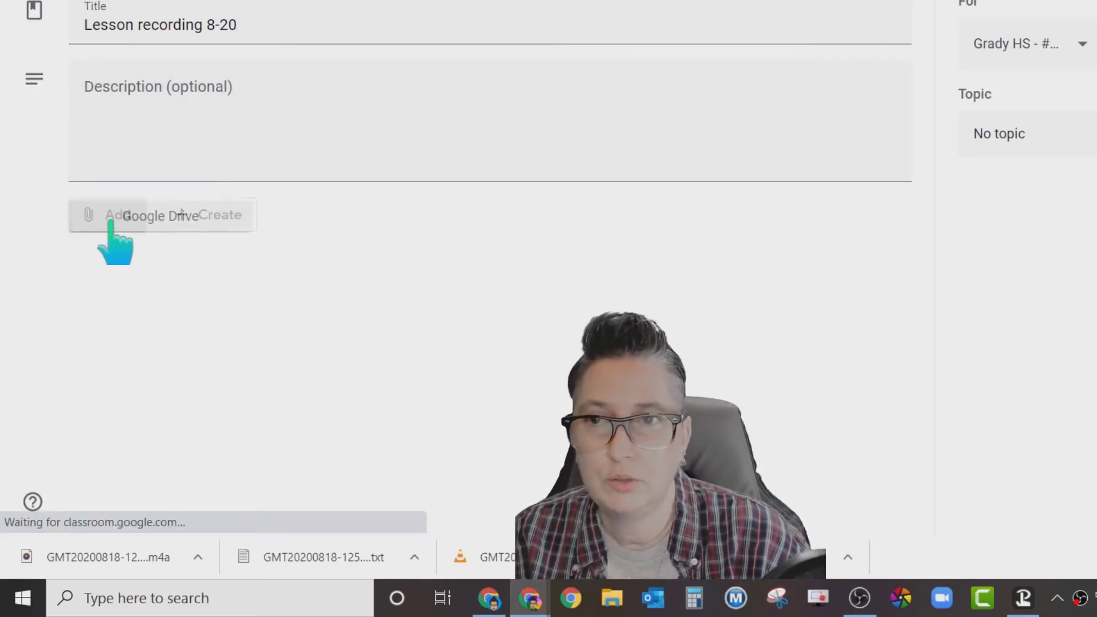
{"action": "left_click", "coordinate": [143, 256]}
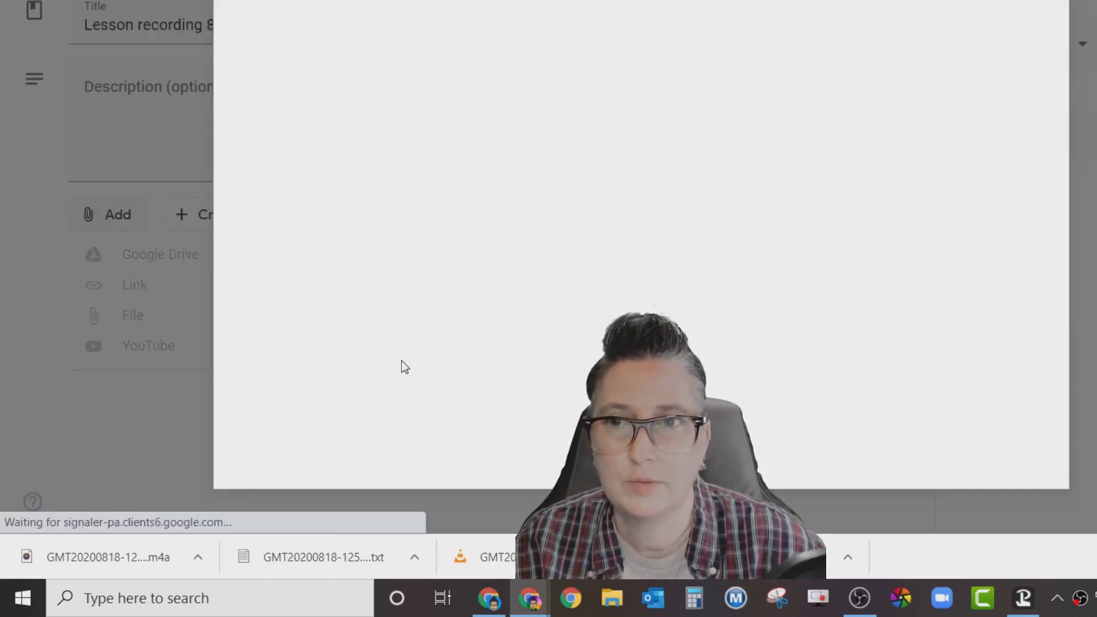
{"action": "scroll", "coordinate": [877, 296], "scroll_direction": "down", "scroll_amount": 3}
{"action": "scroll", "coordinate": [869, 286], "scroll_direction": "up", "scroll_amount": 5}
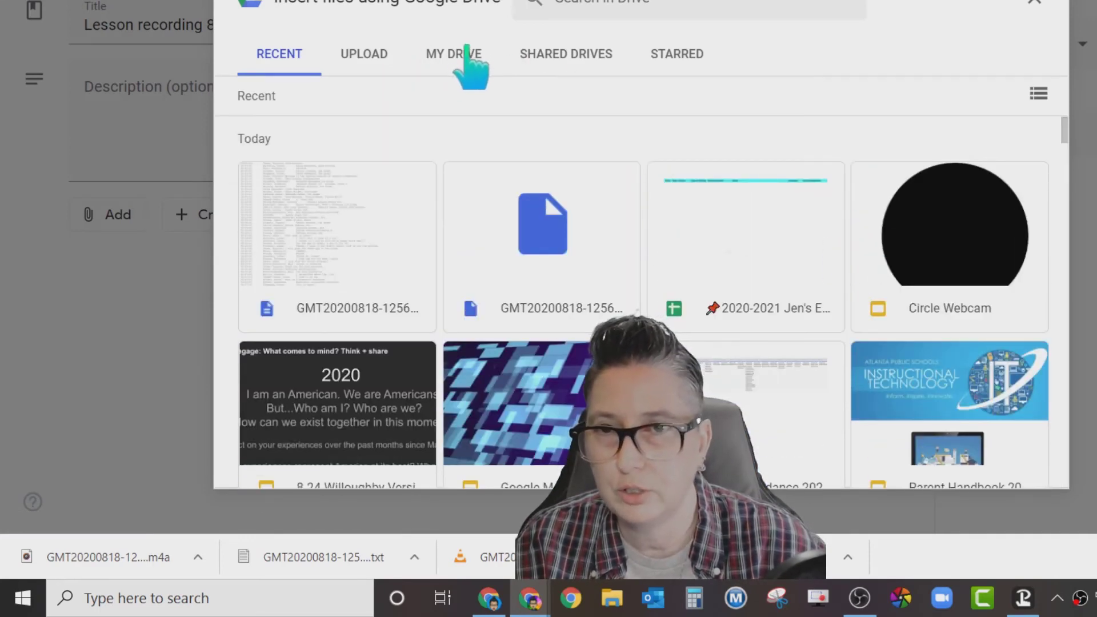
{"action": "left_click", "coordinate": [460, 63]}
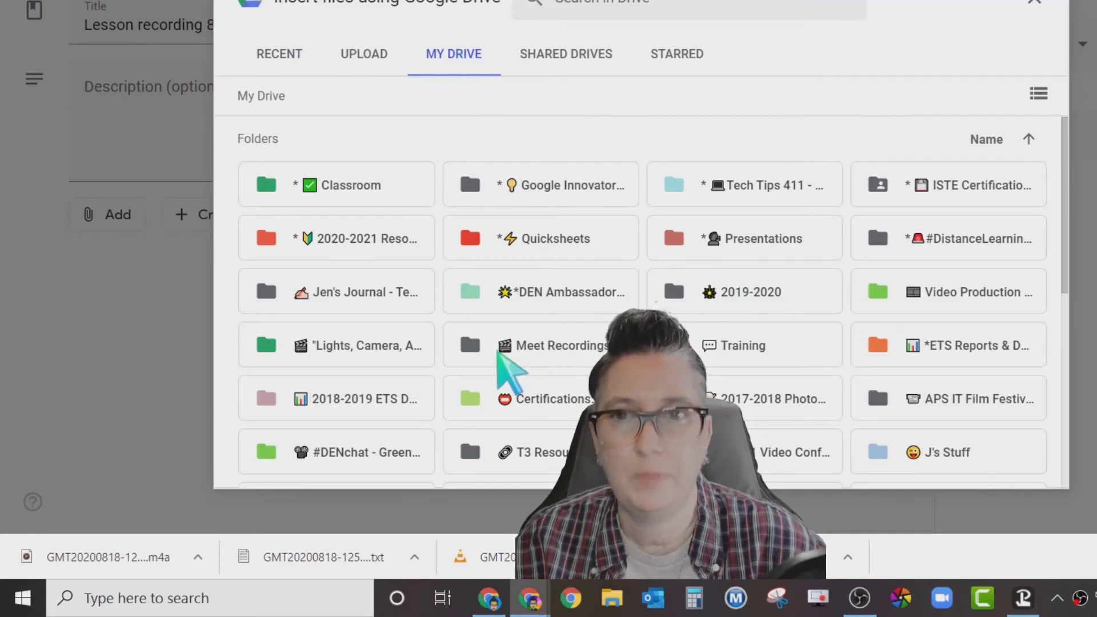
{"action": "double_click", "coordinate": [336, 249]}
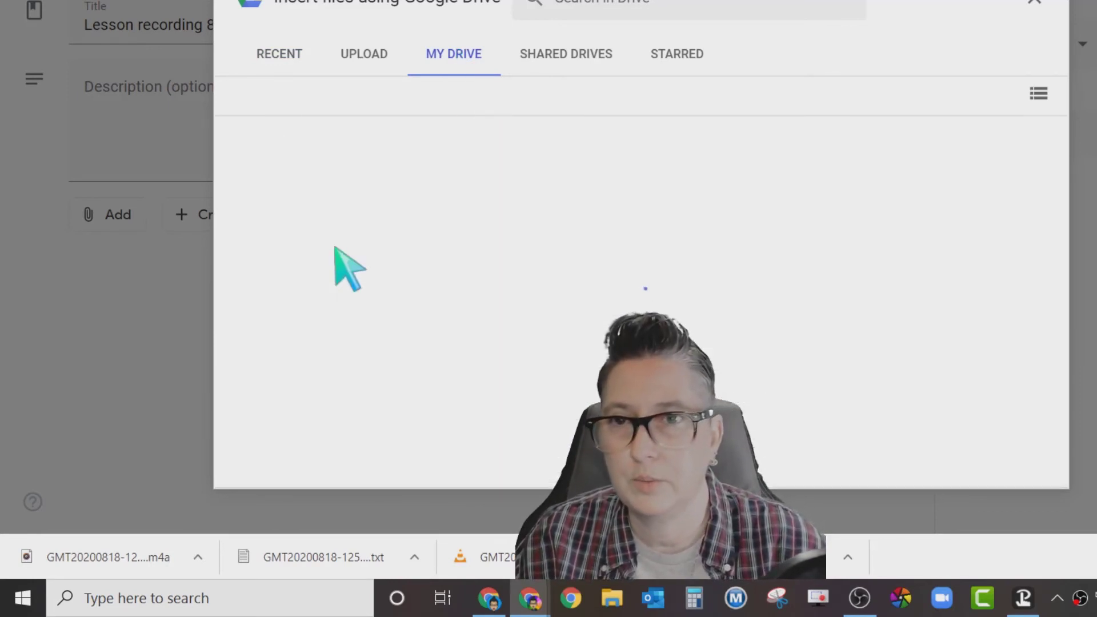
{"action": "double_click", "coordinate": [368, 189]}
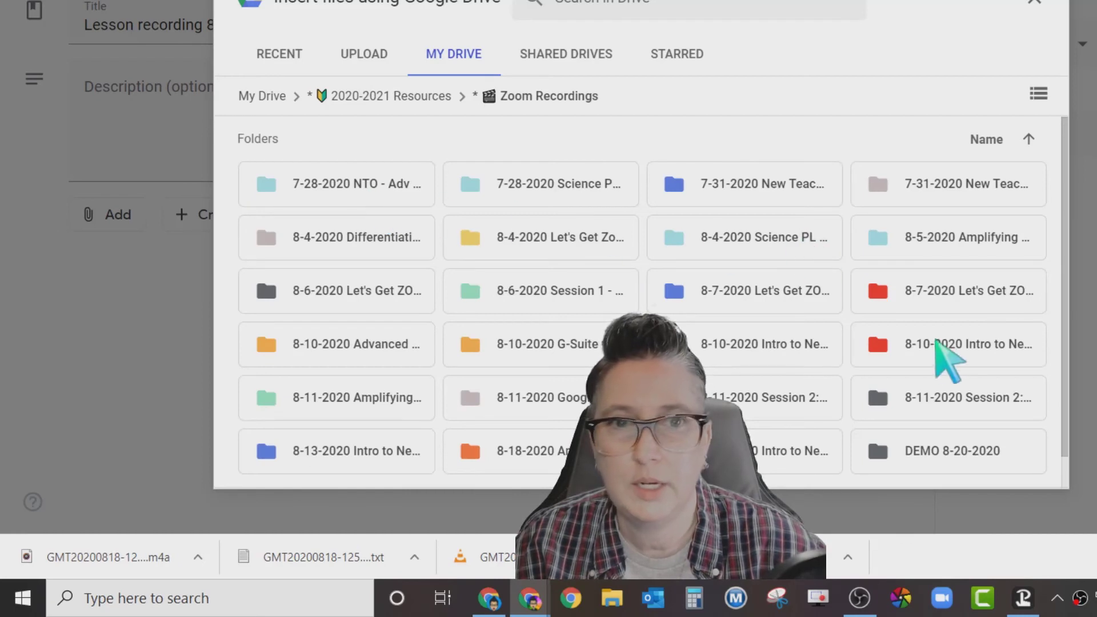
{"action": "double_click", "coordinate": [762, 451]}
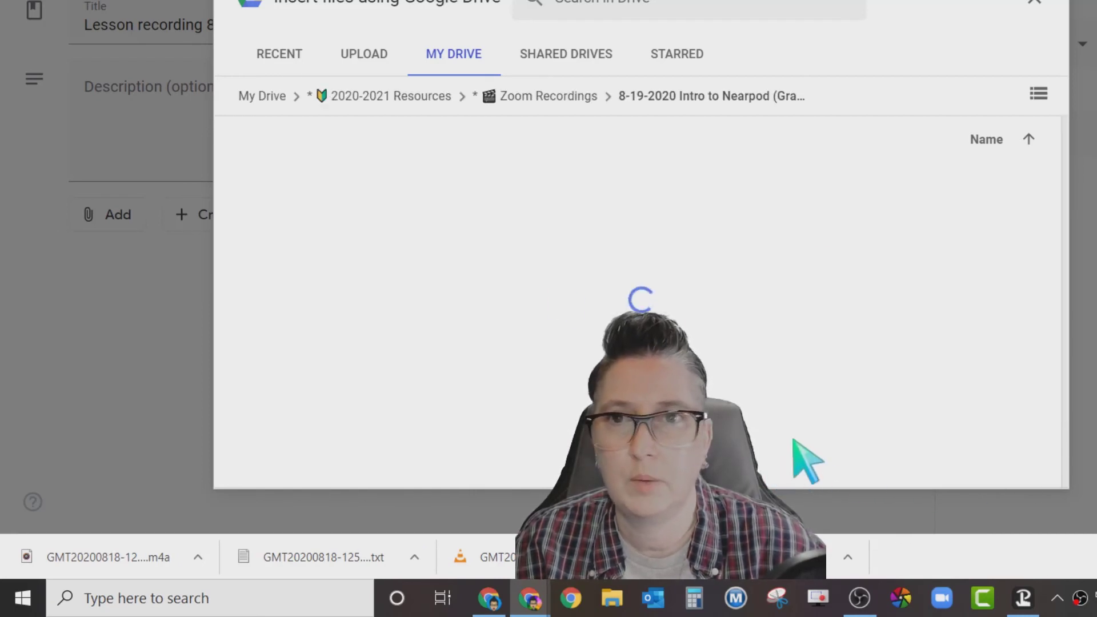
{"action": "left_click", "coordinate": [414, 287]}
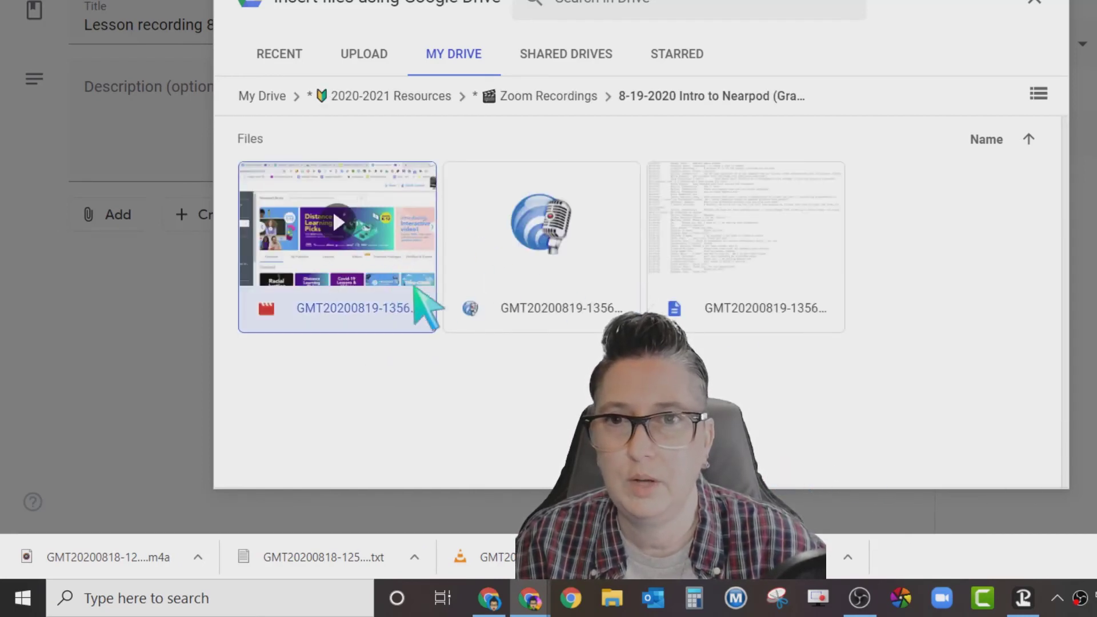
{"action": "left_click", "coordinate": [1020, 470]}
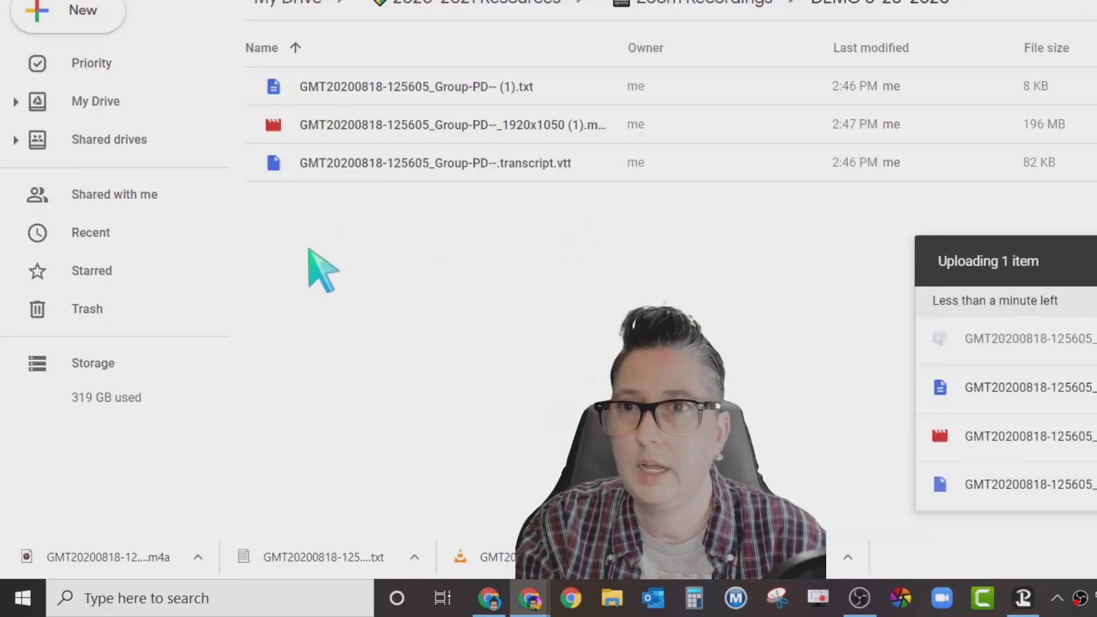
Upload the .m4a audio recording from the computer into the DEMO 8-20-2020 folder
{"action": "left_click", "coordinate": [72, 15]}
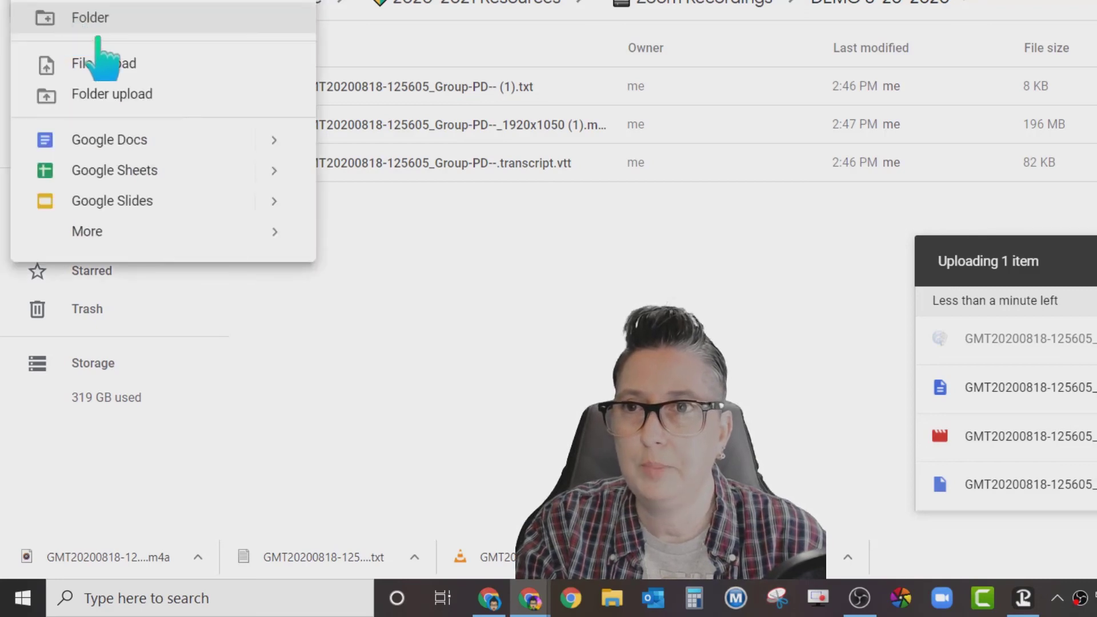
{"action": "left_click", "coordinate": [143, 68]}
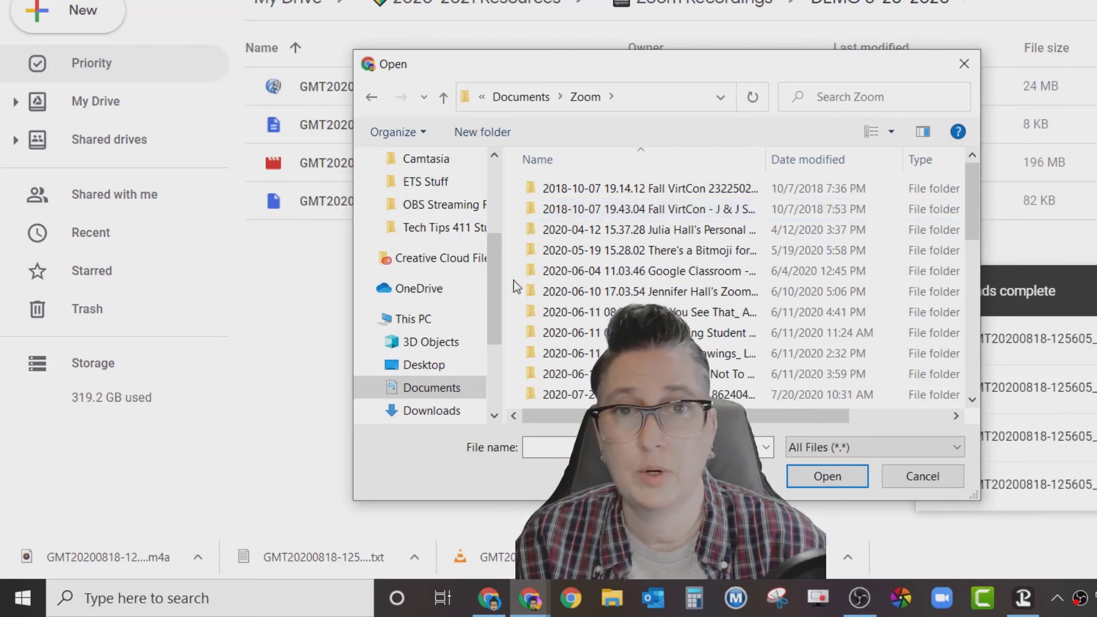
{"action": "left_click", "coordinate": [840, 483]}
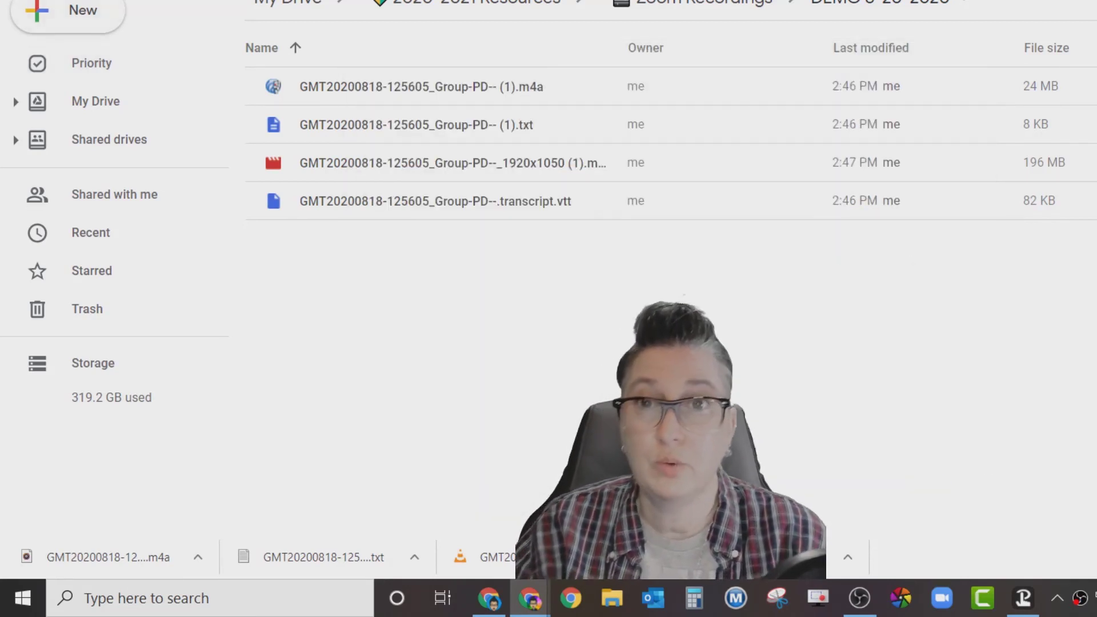